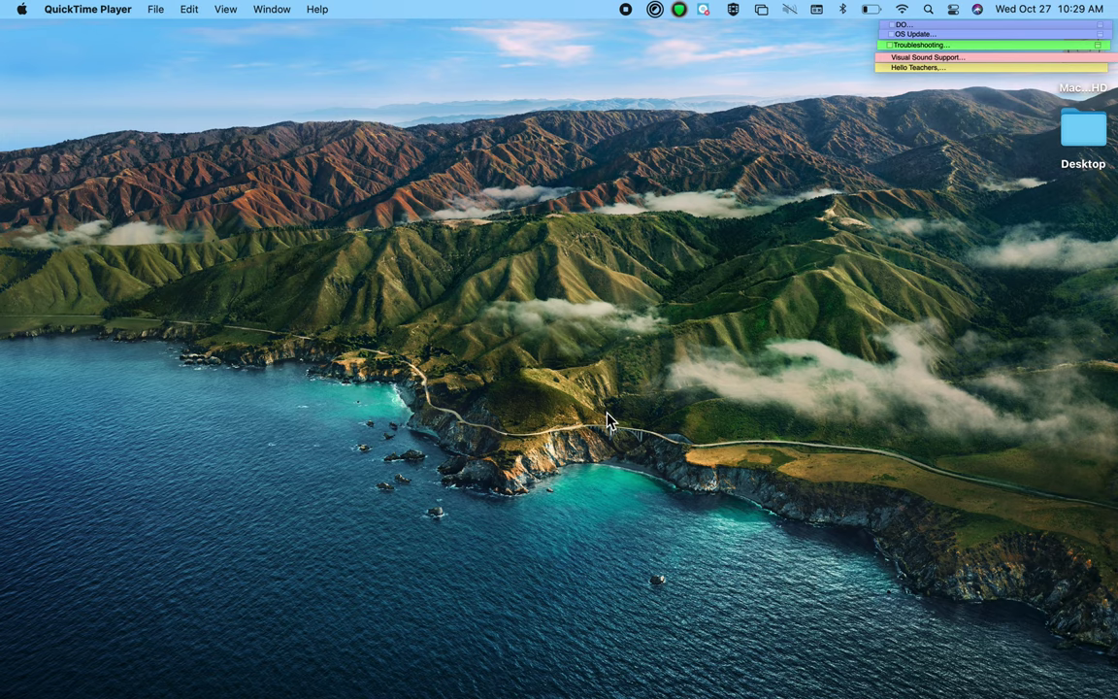
# Go to the Accessibility list on Security & Privacy's Privacy tab and unlock it for changes
pyautogui.click(22, 9)
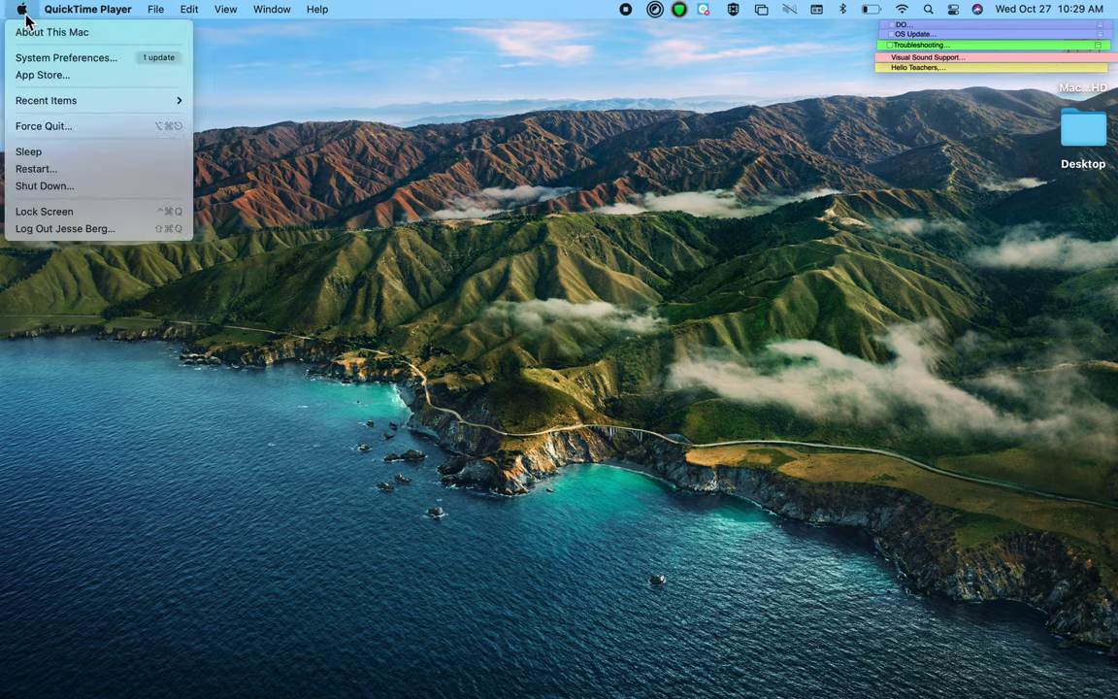
pyautogui.click(50, 59)
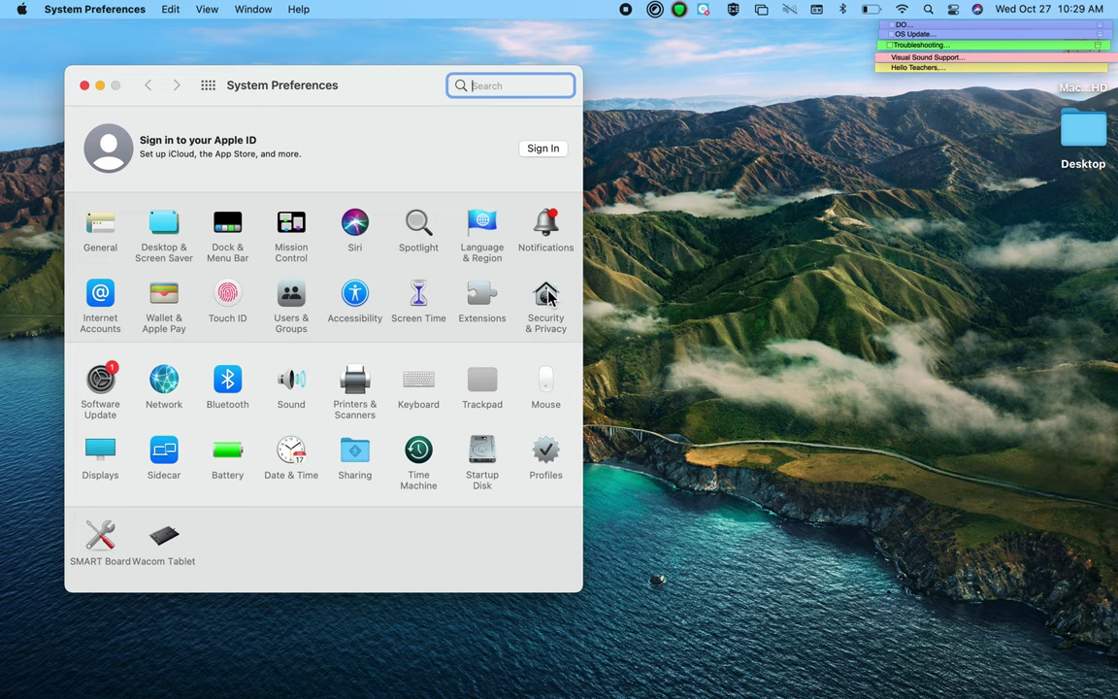
pyautogui.click(547, 296)
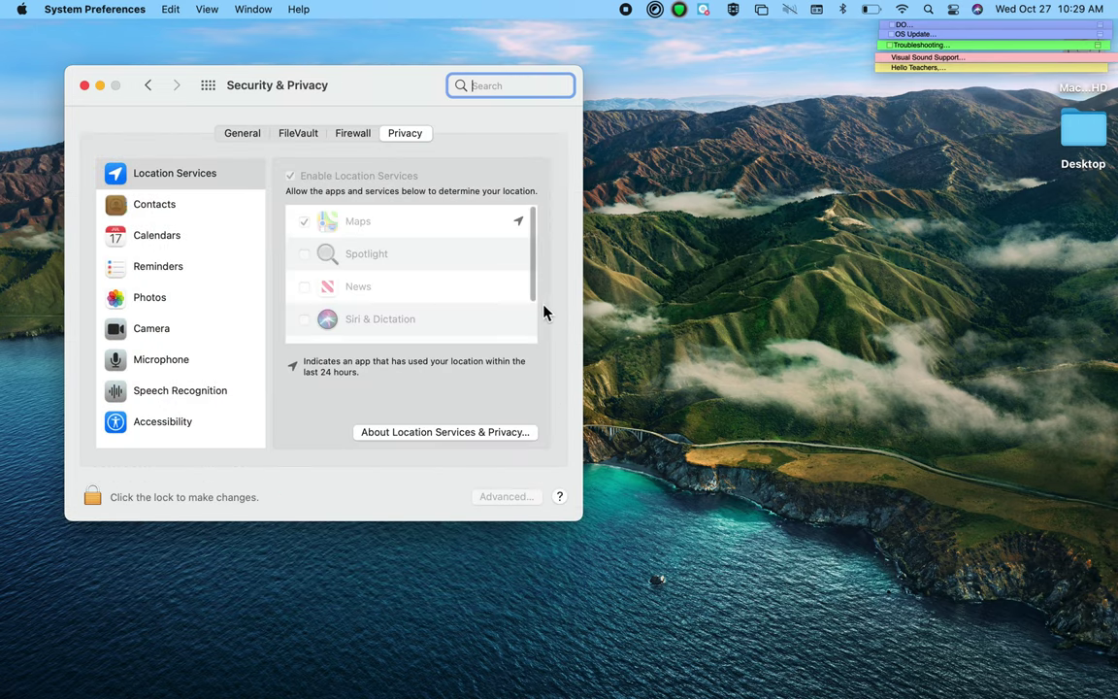
pyautogui.click(175, 428)
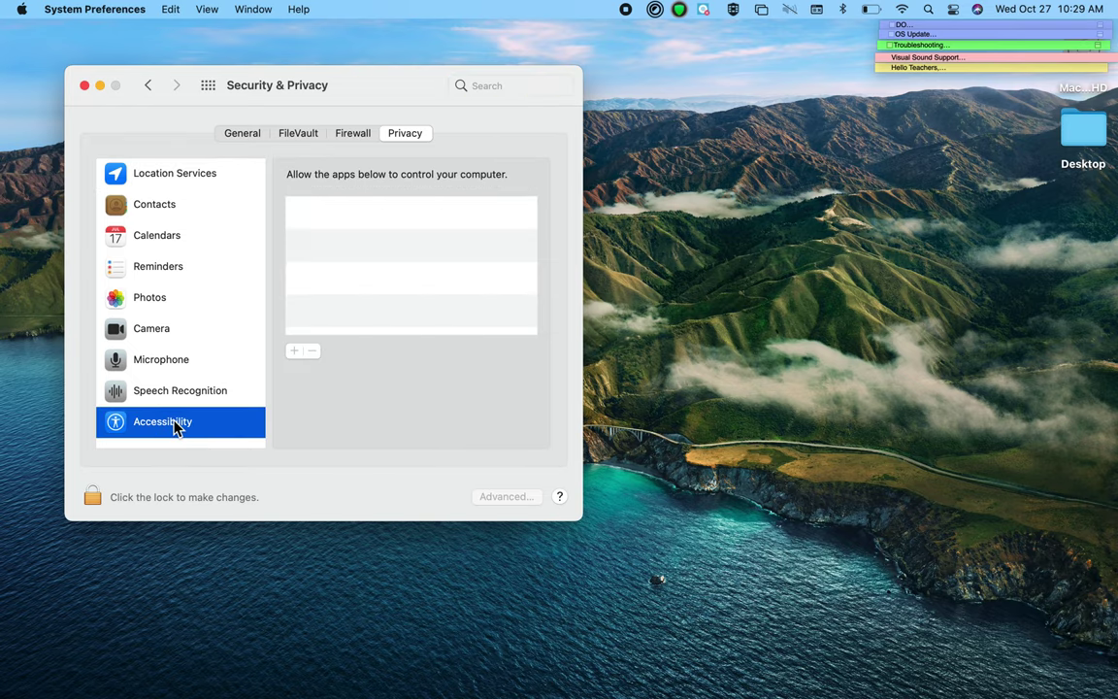
pyautogui.click(92, 498)
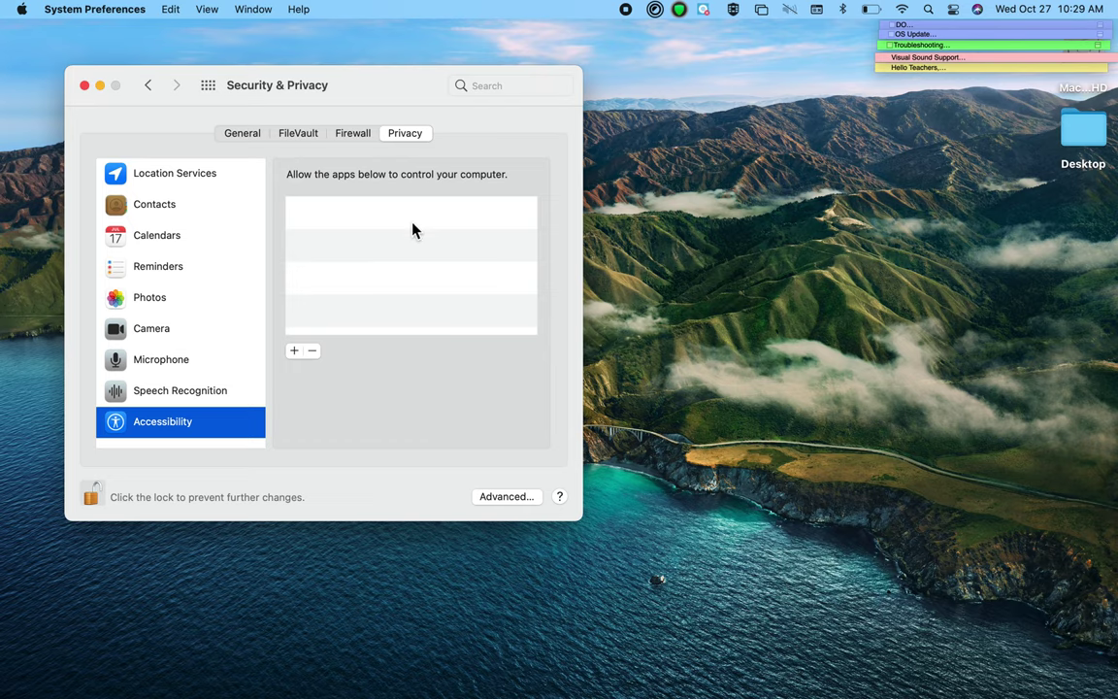
# Open a new Finder window and place it beside the privacy settings
pyautogui.click(282, 644)
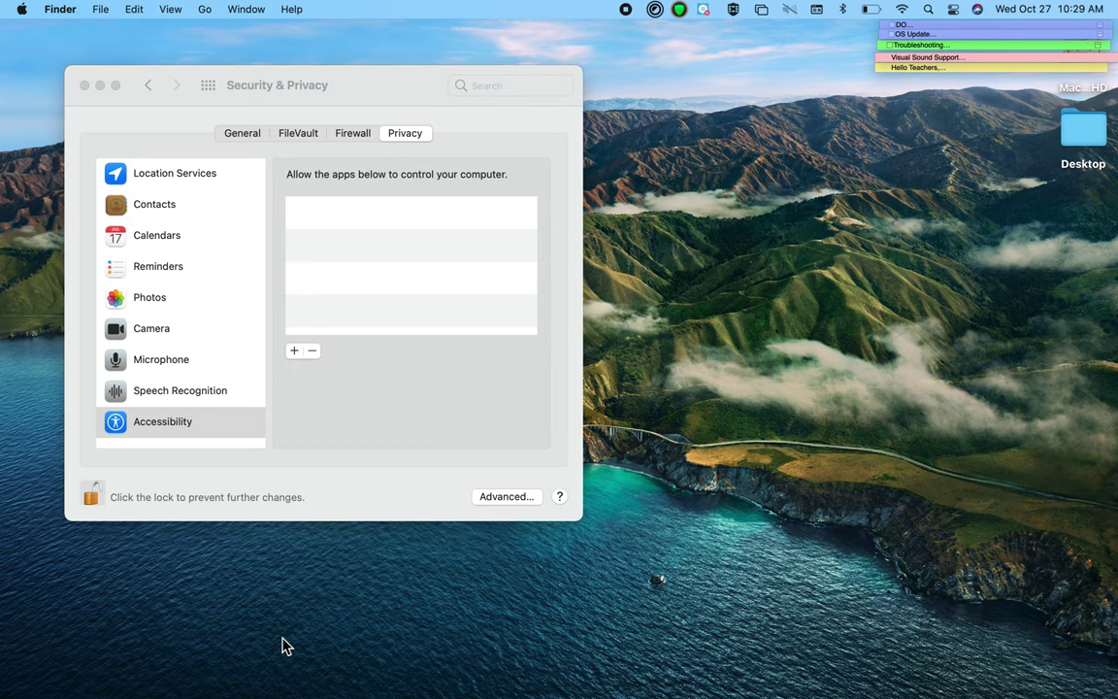
pyautogui.click(128, 645)
pyautogui.moveTo(44, 675)
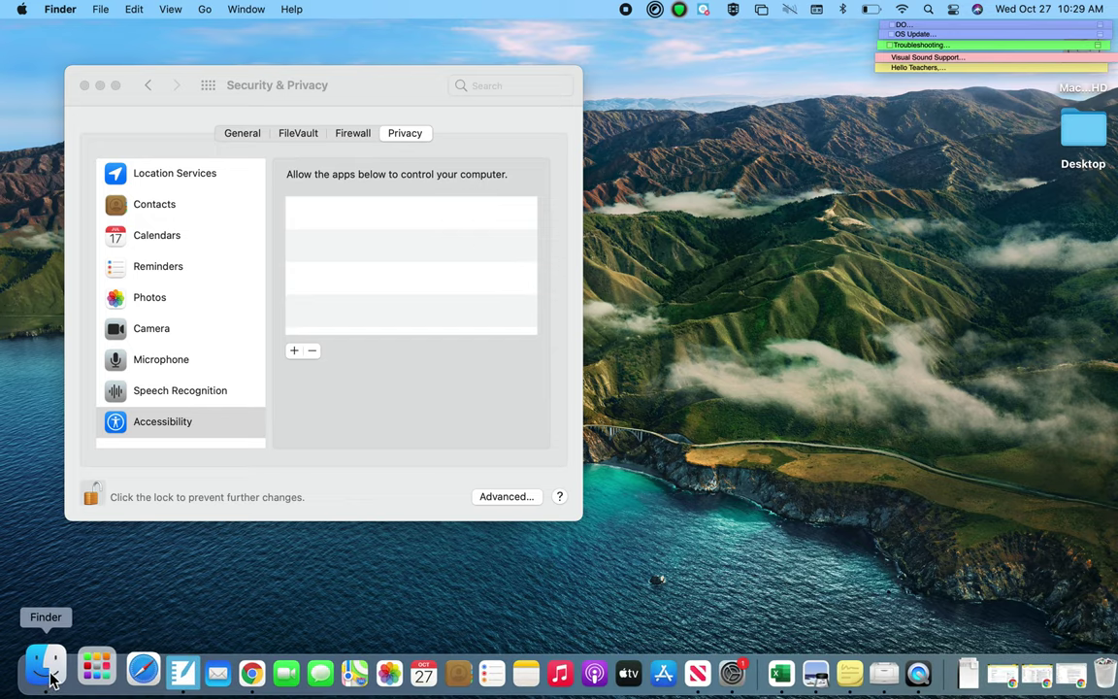
pyautogui.click(44, 677)
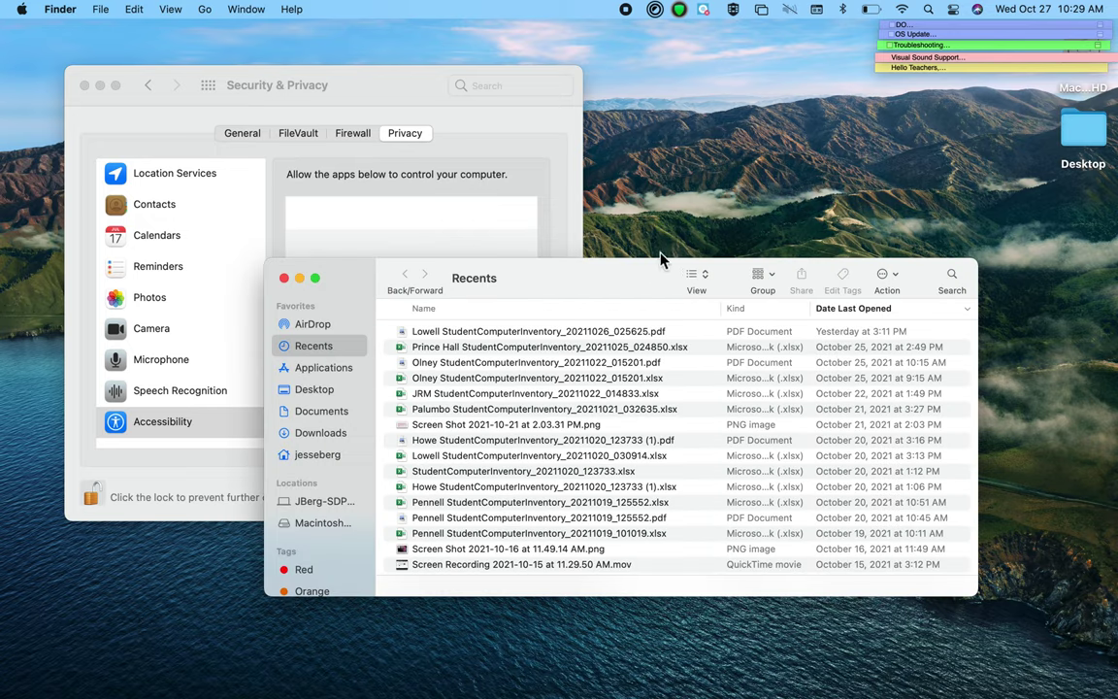
pyautogui.moveTo(718, 199); pyautogui.dragTo(825, 194)
# Show Applications in list view and open the SMART Technologies folder
pyautogui.click(523, 285)
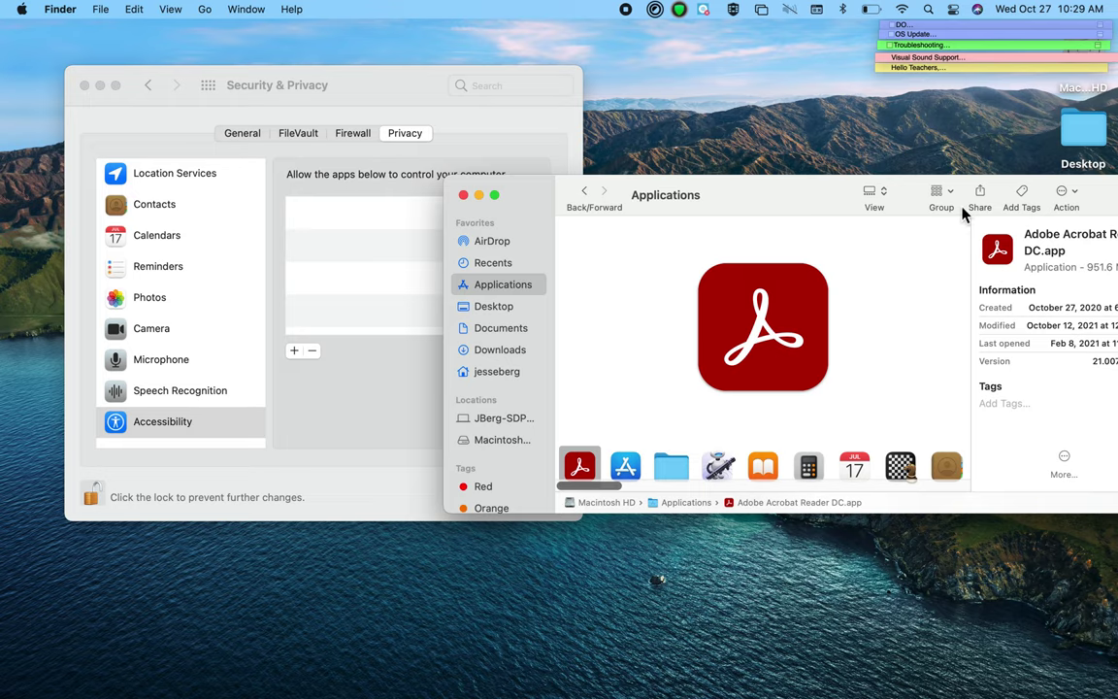
pyautogui.click(891, 197)
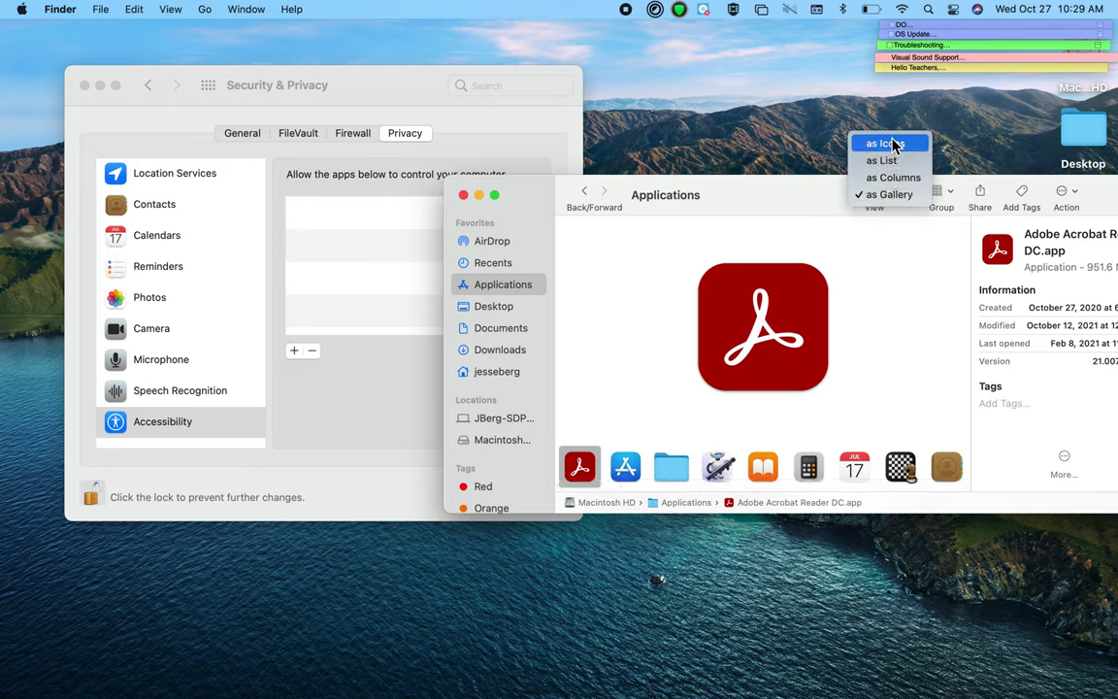
pyautogui.click(899, 161)
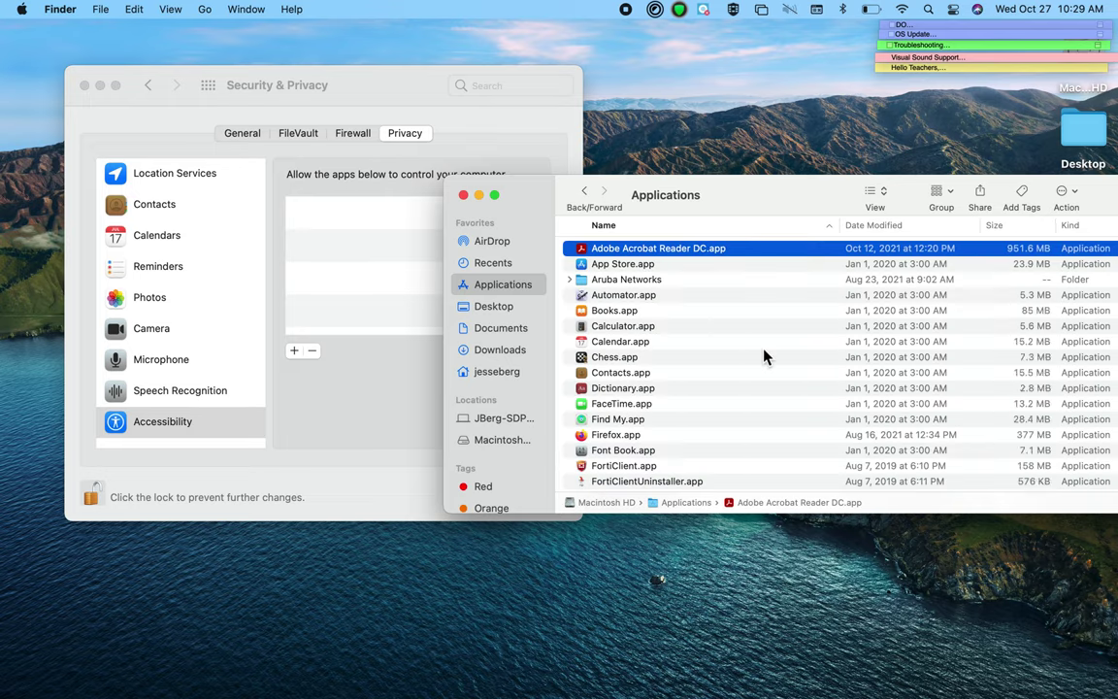
pyautogui.scroll(-5, 764, 358)
pyautogui.scroll(-10, 763, 357)
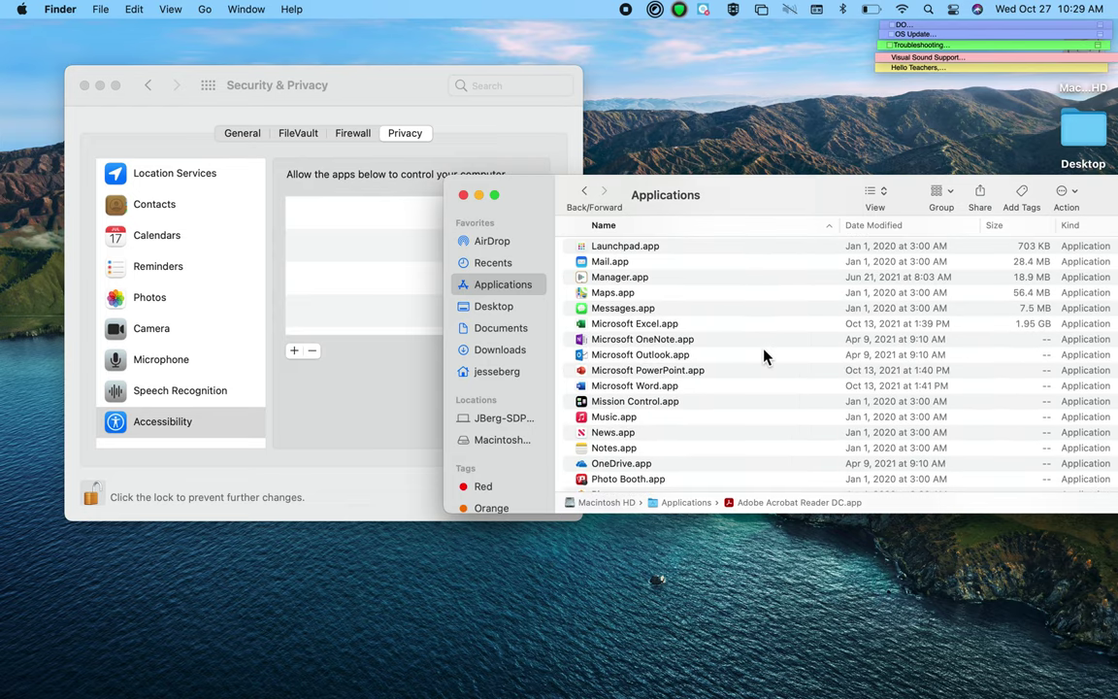
pyautogui.scroll(-3, 764, 357)
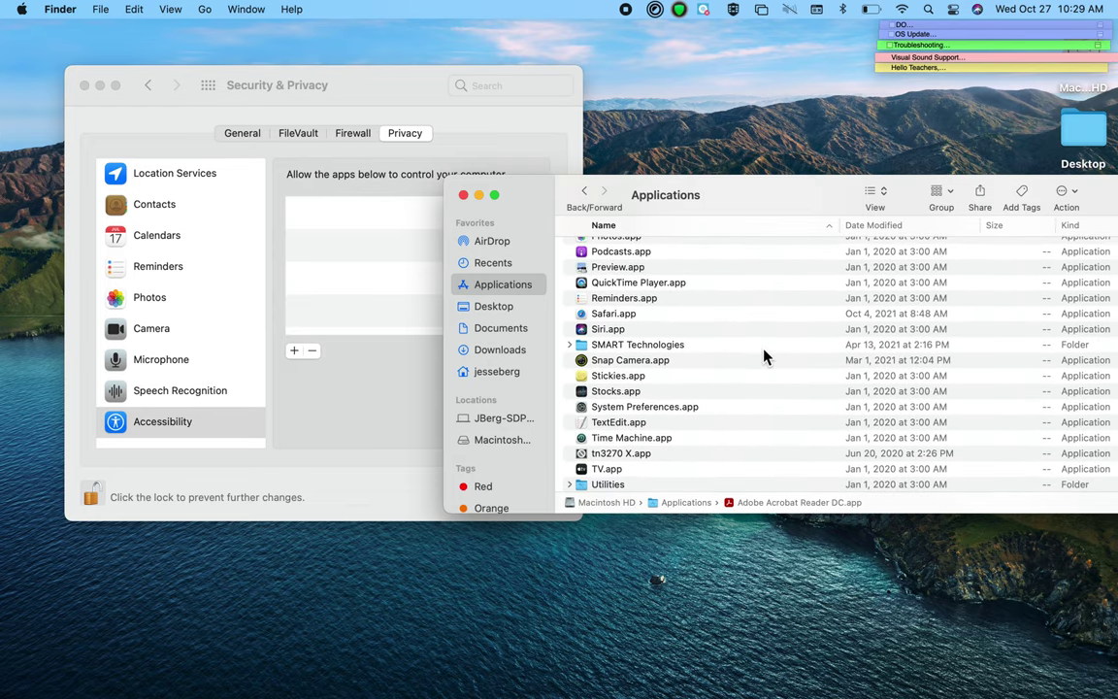
pyautogui.doubleClick(664, 346)
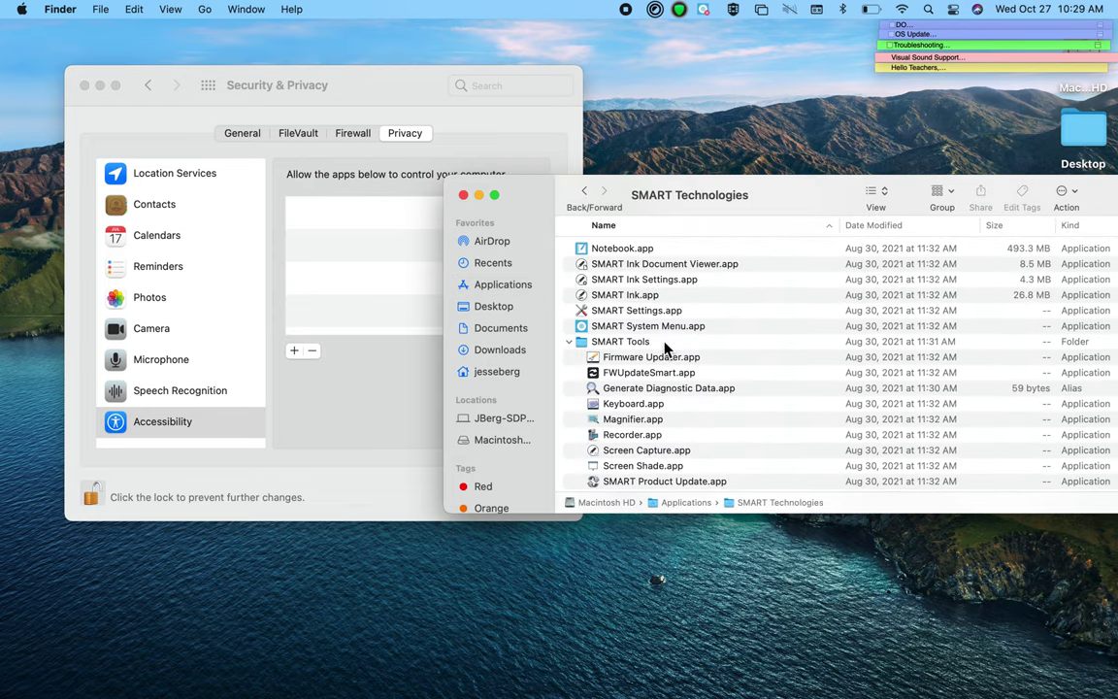
# Select everything in SMART Technologies and drag it into the Accessibility list
pyautogui.moveTo(511, 201); pyautogui.dragTo(622, 169)
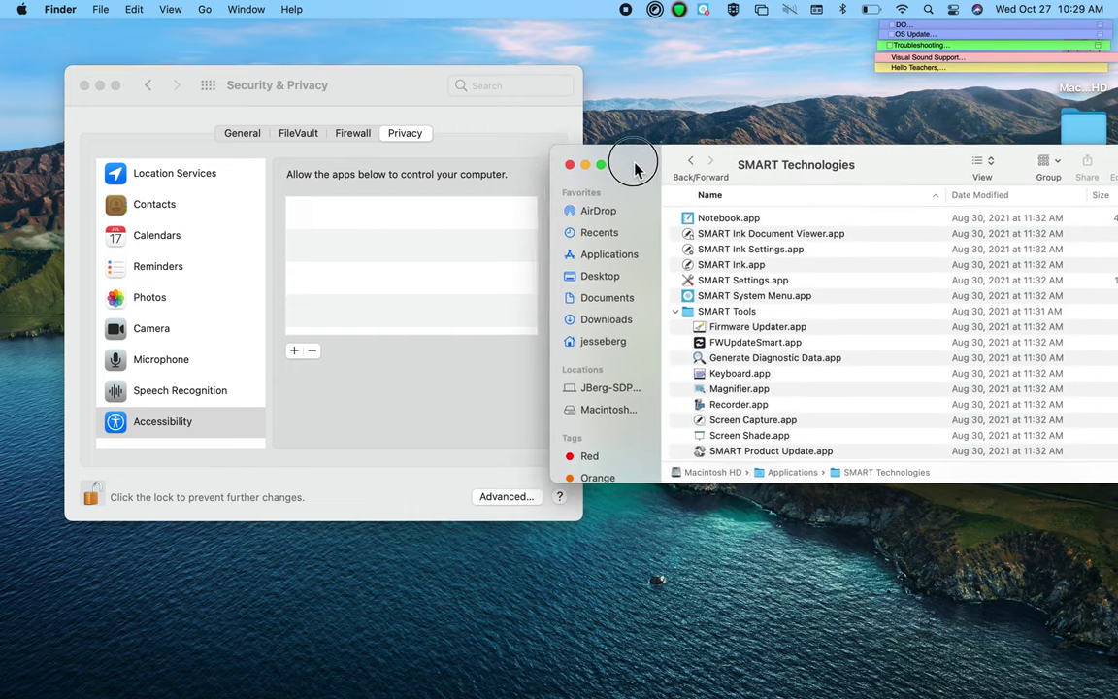
pyautogui.click(680, 310)
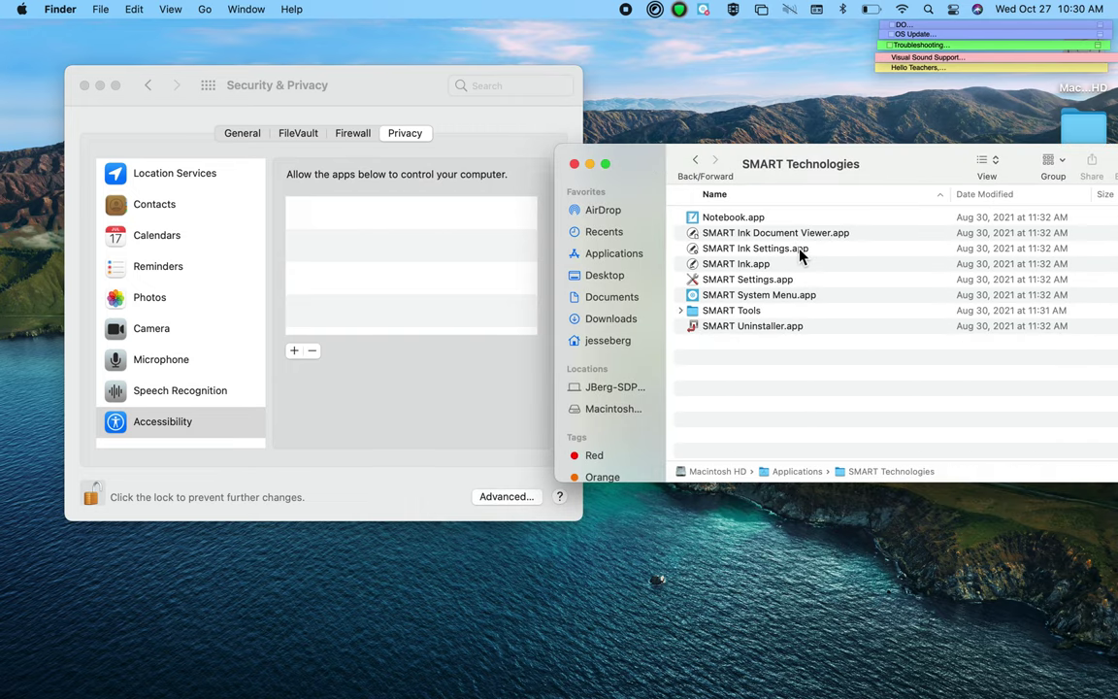
pyautogui.press('super+a')
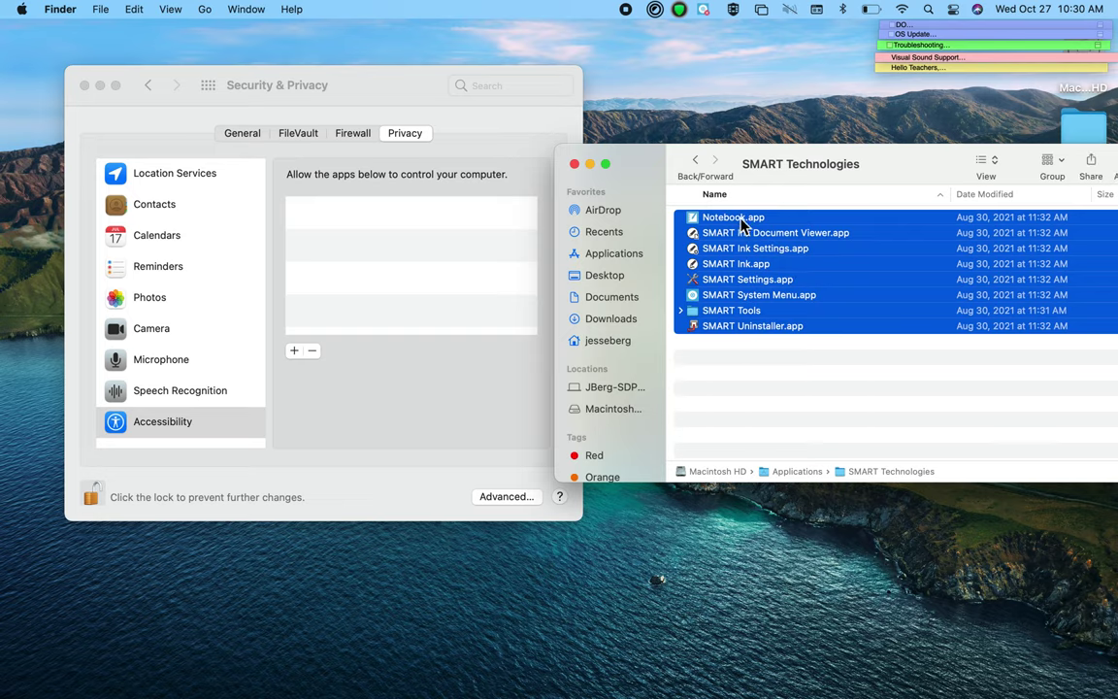
pyautogui.moveTo(747, 221); pyautogui.dragTo(467, 233)
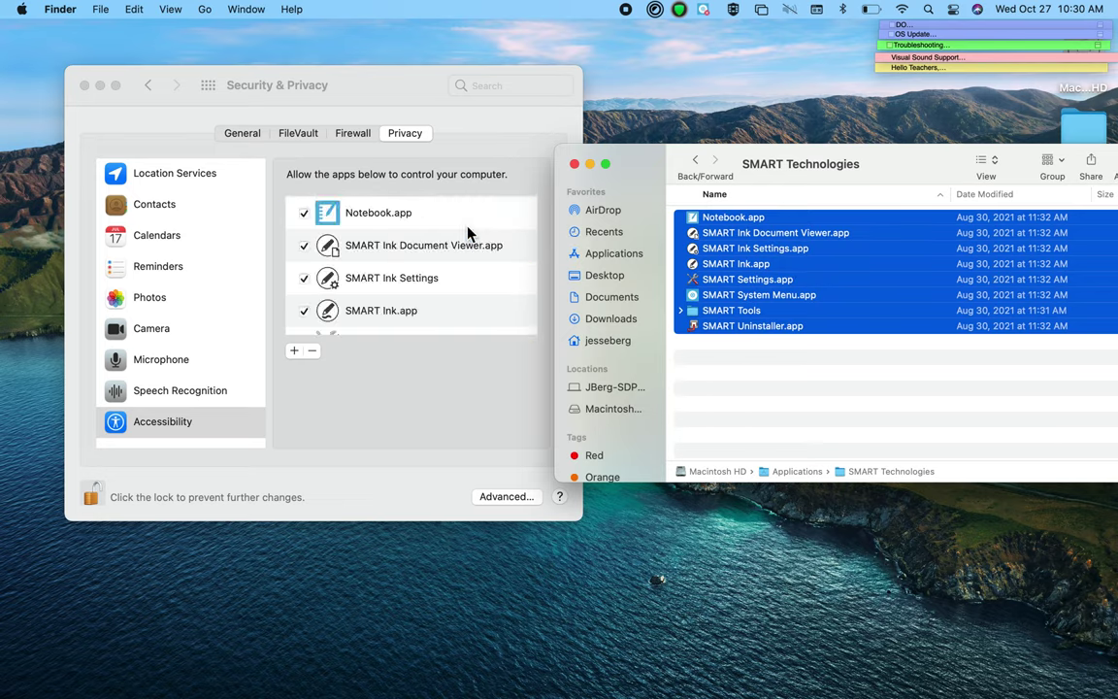
pyautogui.click(755, 428)
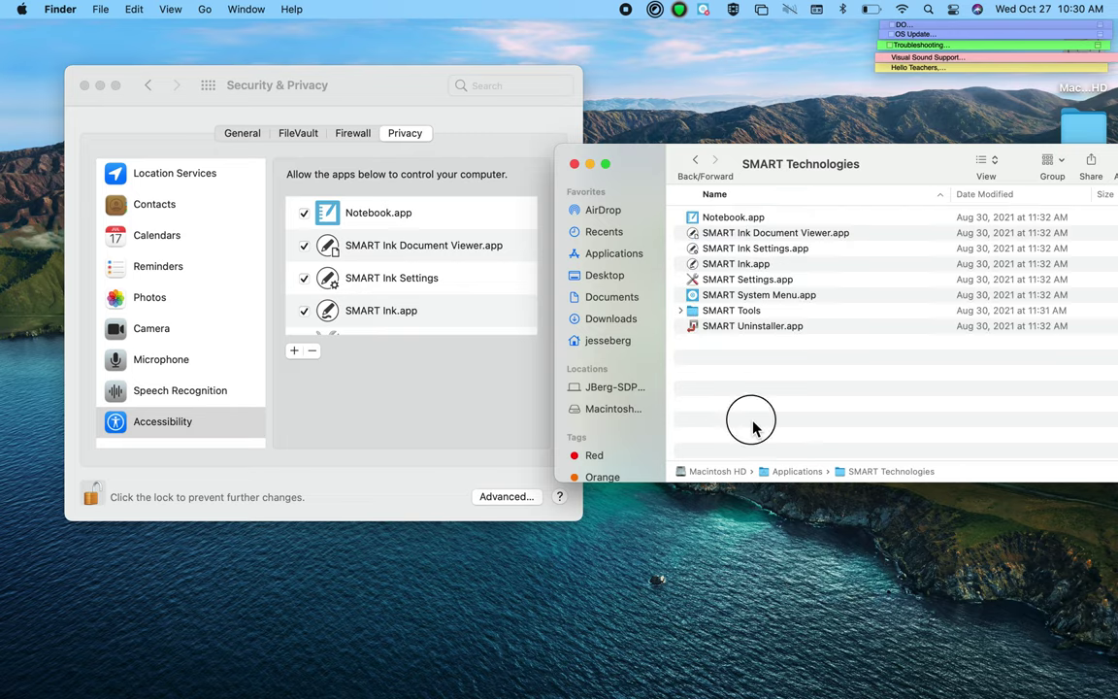
# Add all eleven apps from the SMART Tools folder to the Accessibility list
pyautogui.doubleClick(693, 312)
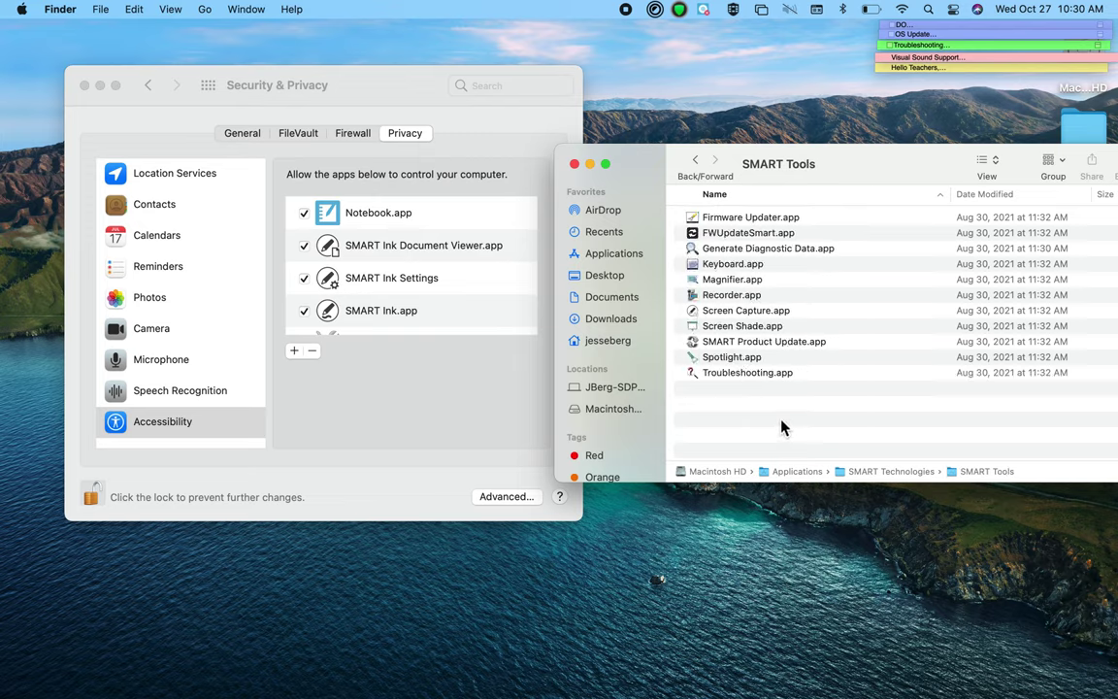
pyautogui.press('super+a')
pyautogui.moveTo(748, 263); pyautogui.dragTo(485, 272)
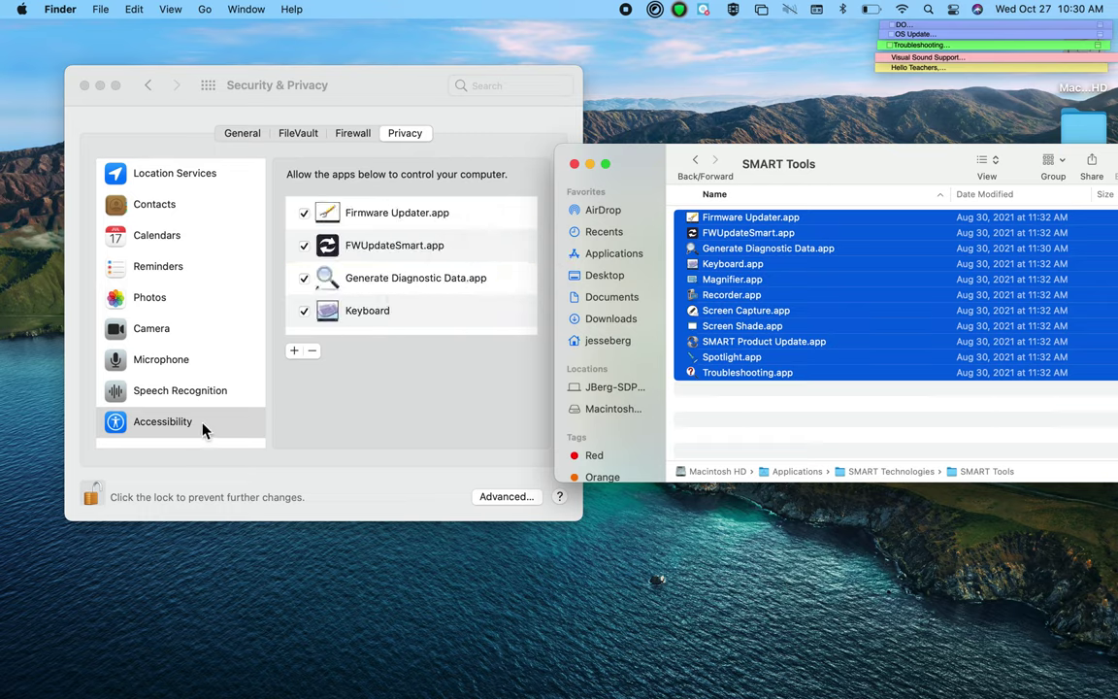
pyautogui.click(774, 435)
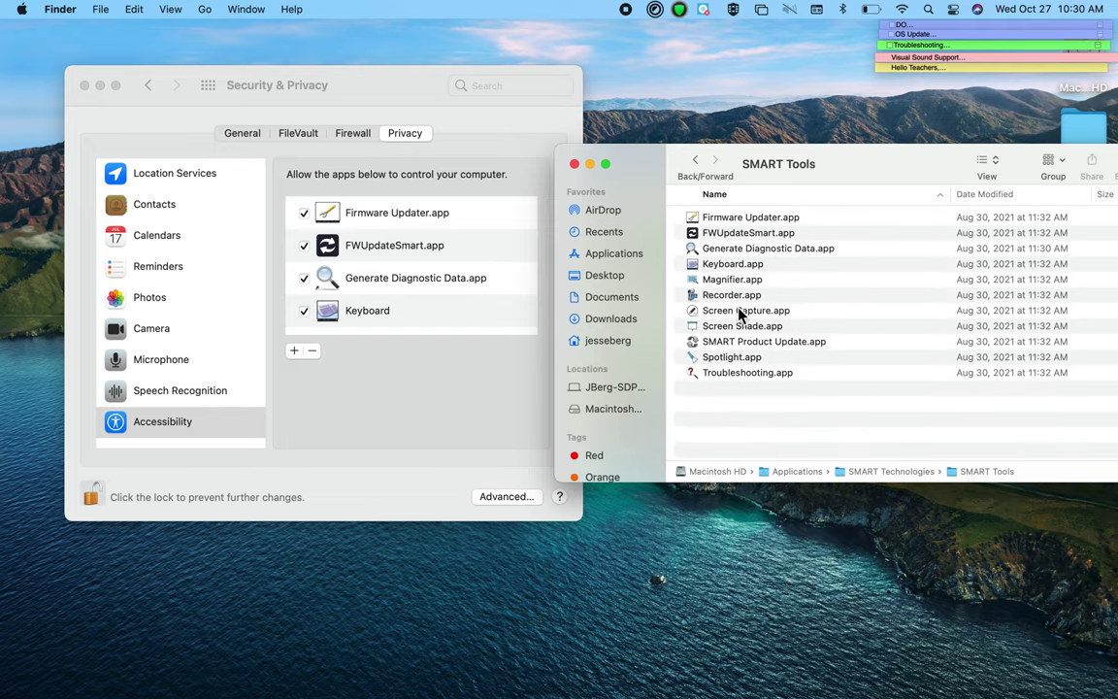
pyautogui.click(874, 471)
# Open Applications > SMART Technologies and show the package contents of SMART Settings.app
pyautogui.click(840, 468)
pyautogui.click(619, 255)
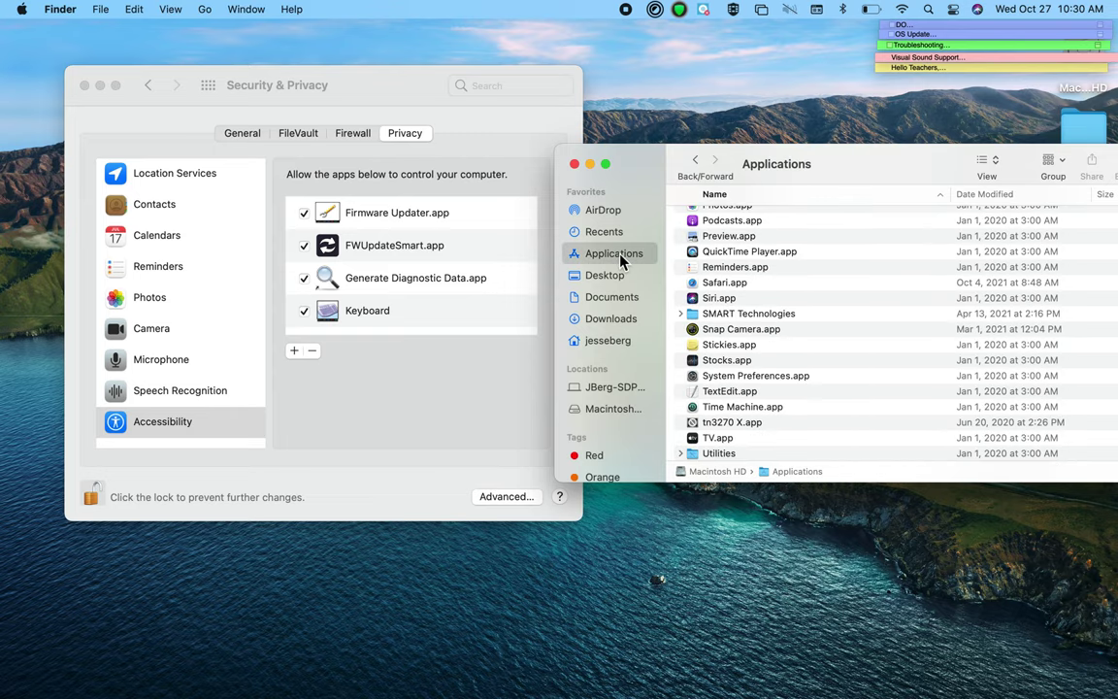
pyautogui.scroll(-4, 814, 406)
pyautogui.scroll(1, 813, 407)
pyautogui.scroll(3, 813, 406)
pyautogui.doubleClick(777, 361)
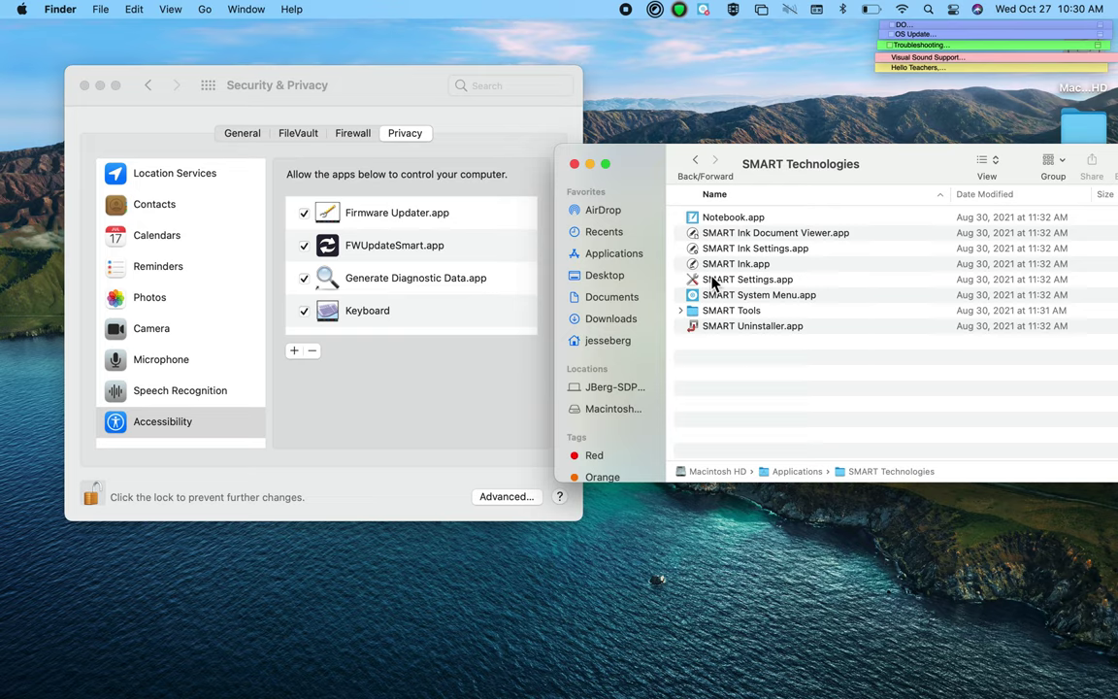
pyautogui.rightClick(714, 283)
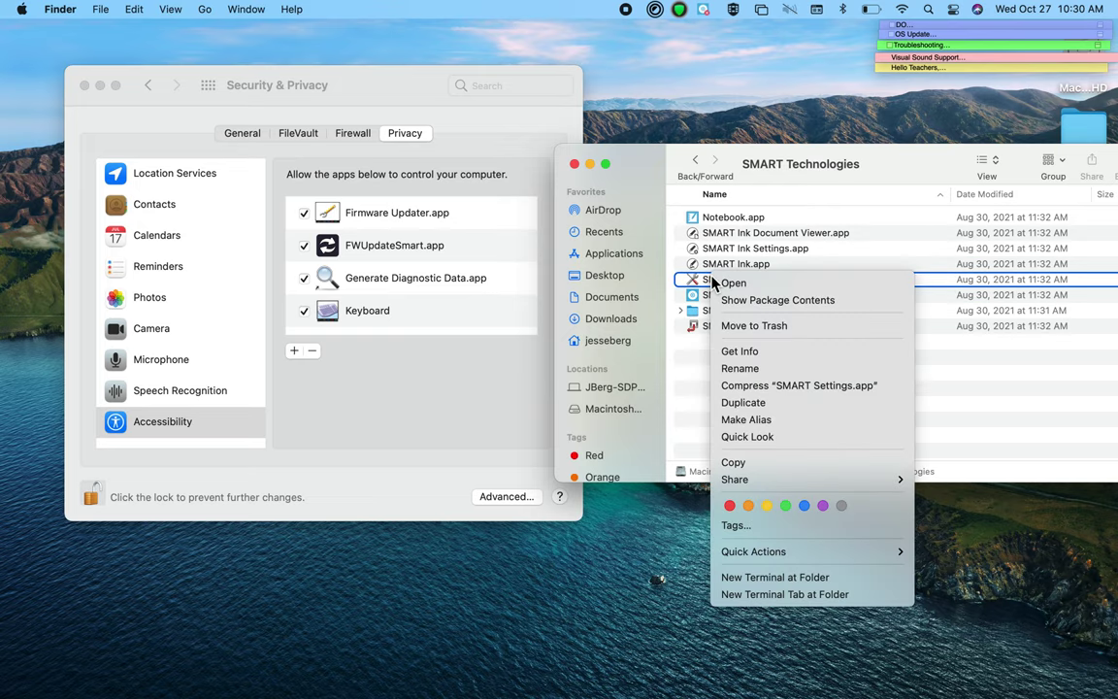
pyautogui.click(789, 303)
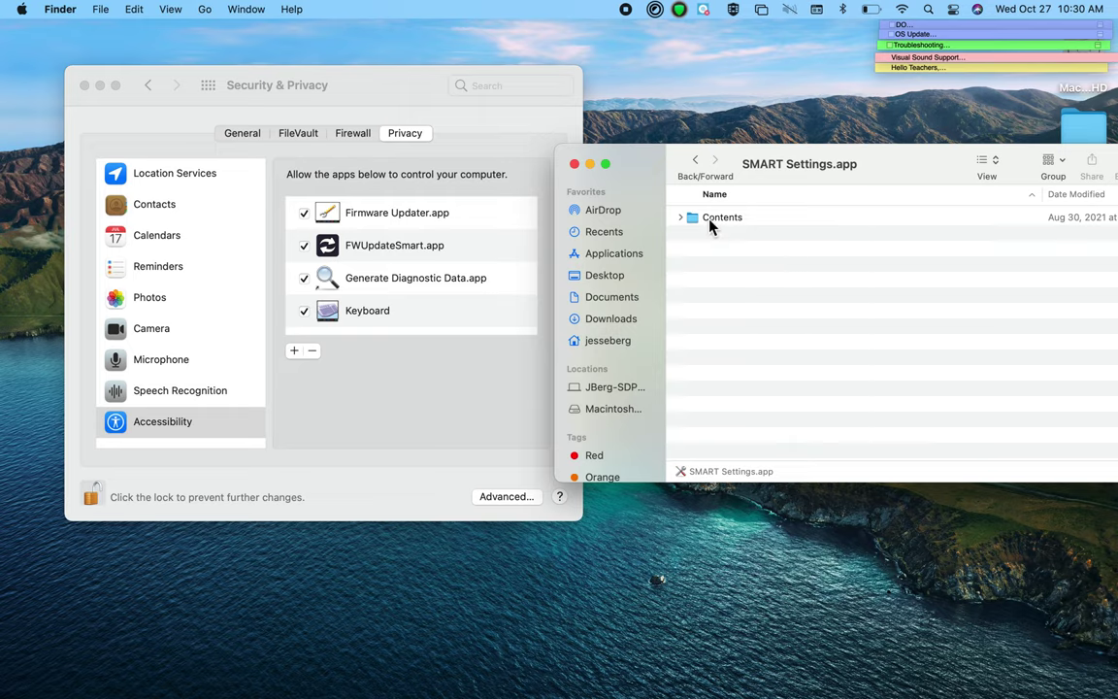
# Expand Contents > MacOS and drag SMARTBoardService.app into the Accessibility list
pyautogui.click(682, 218)
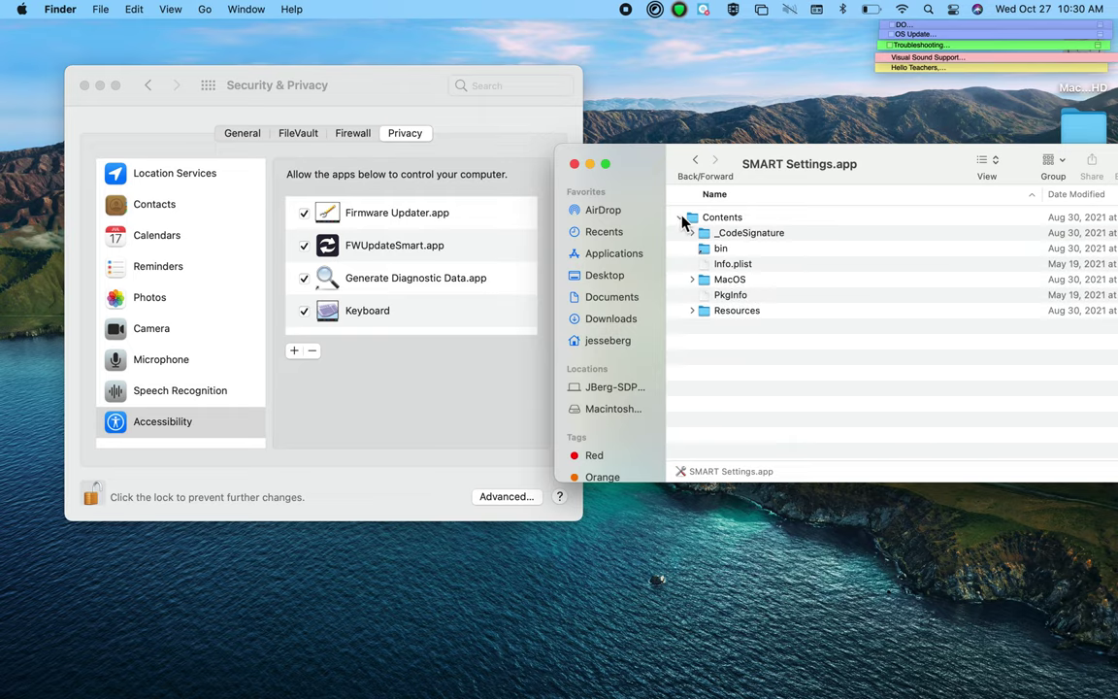
pyautogui.click(693, 280)
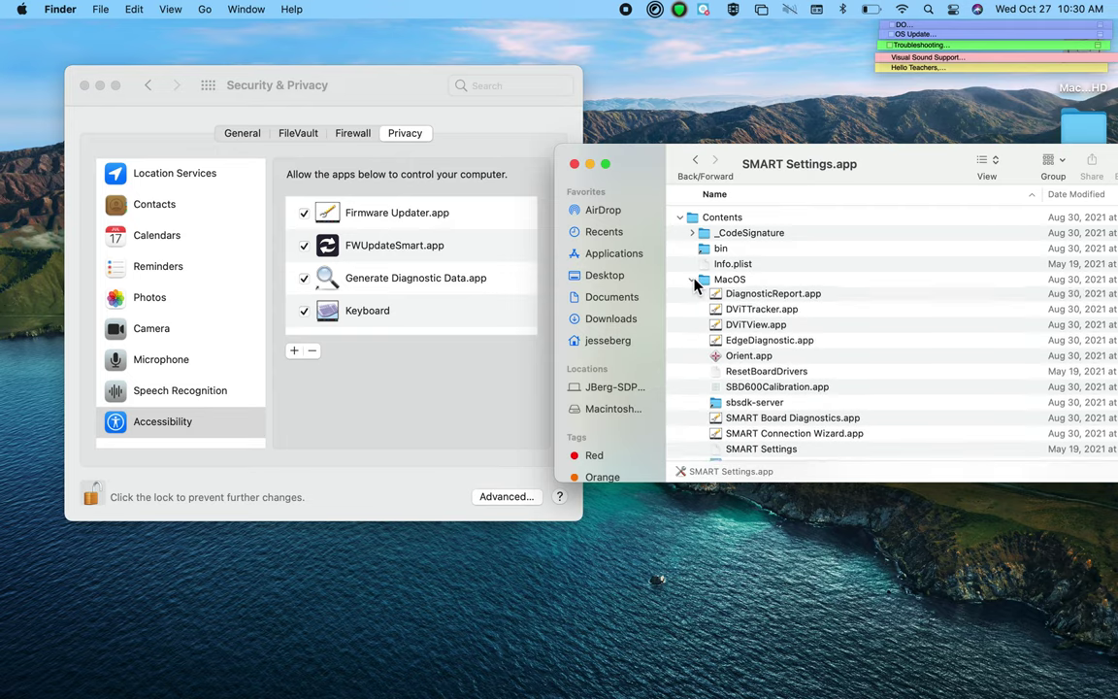
pyautogui.scroll(-3, 800, 383)
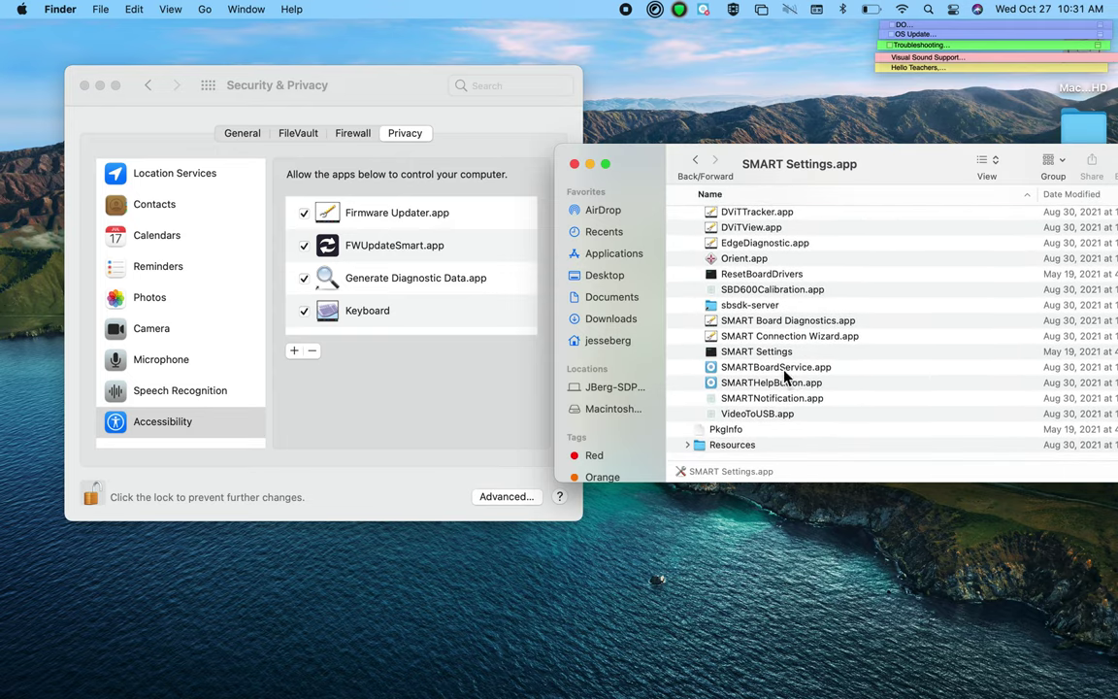
pyautogui.click(788, 366)
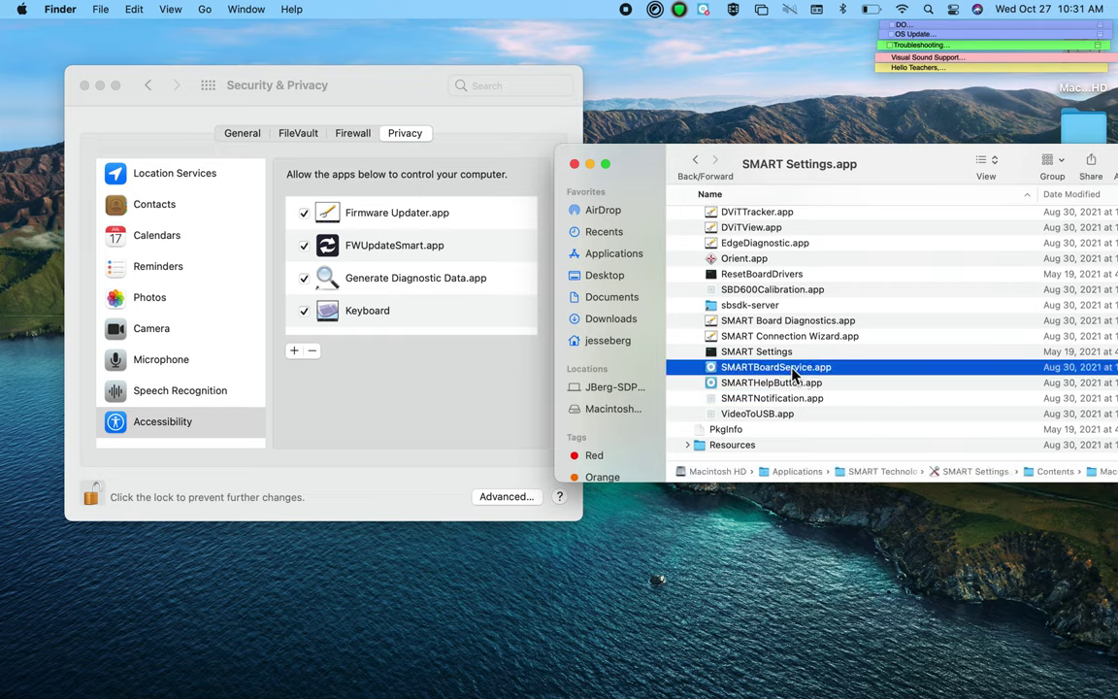
pyautogui.moveTo(793, 374); pyautogui.dragTo(481, 319)
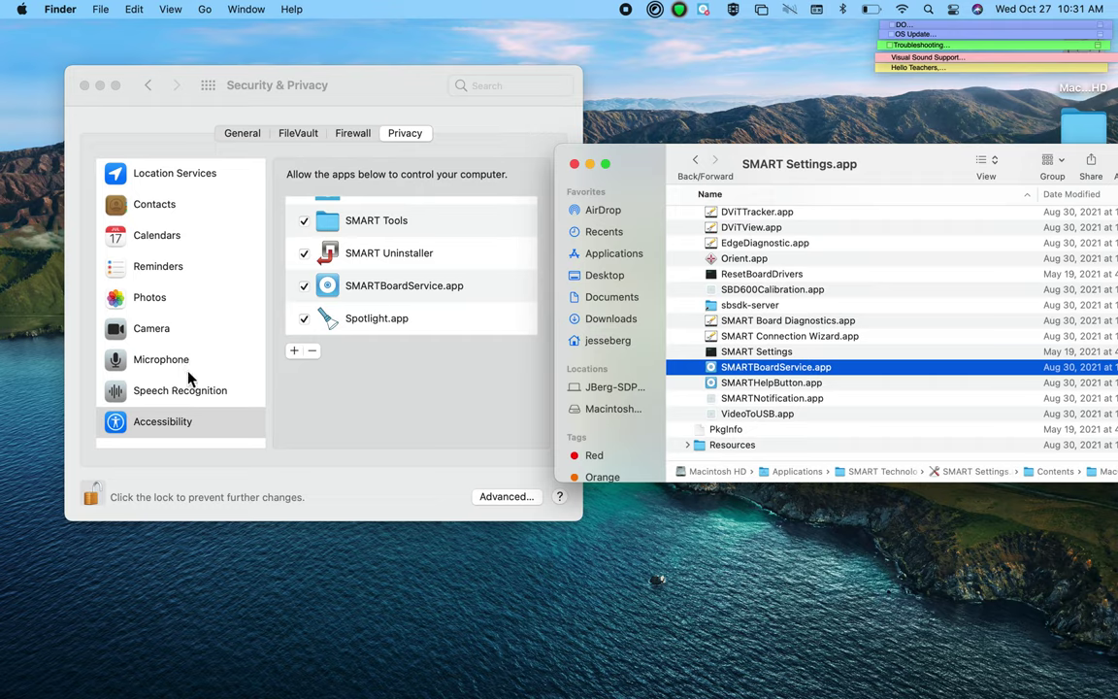
# Add SMARTBoardService.app to the Input Monitoring list and accept the quit-and-reopen prompt
pyautogui.scroll(-5, 180, 380)
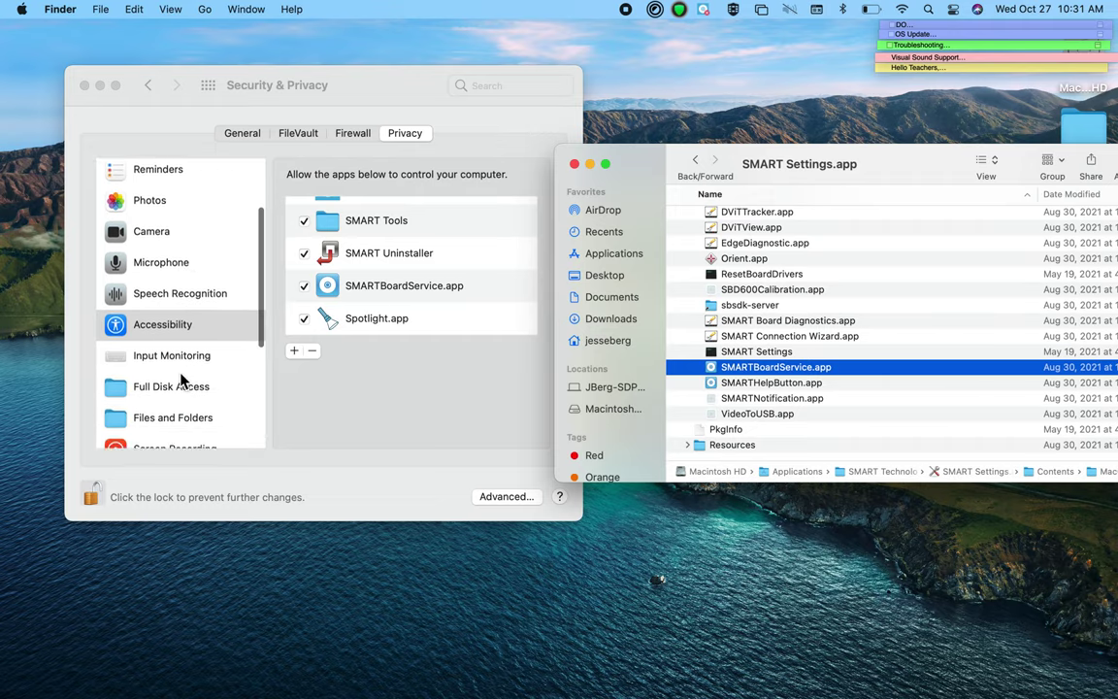
pyautogui.scroll(-1, 181, 373)
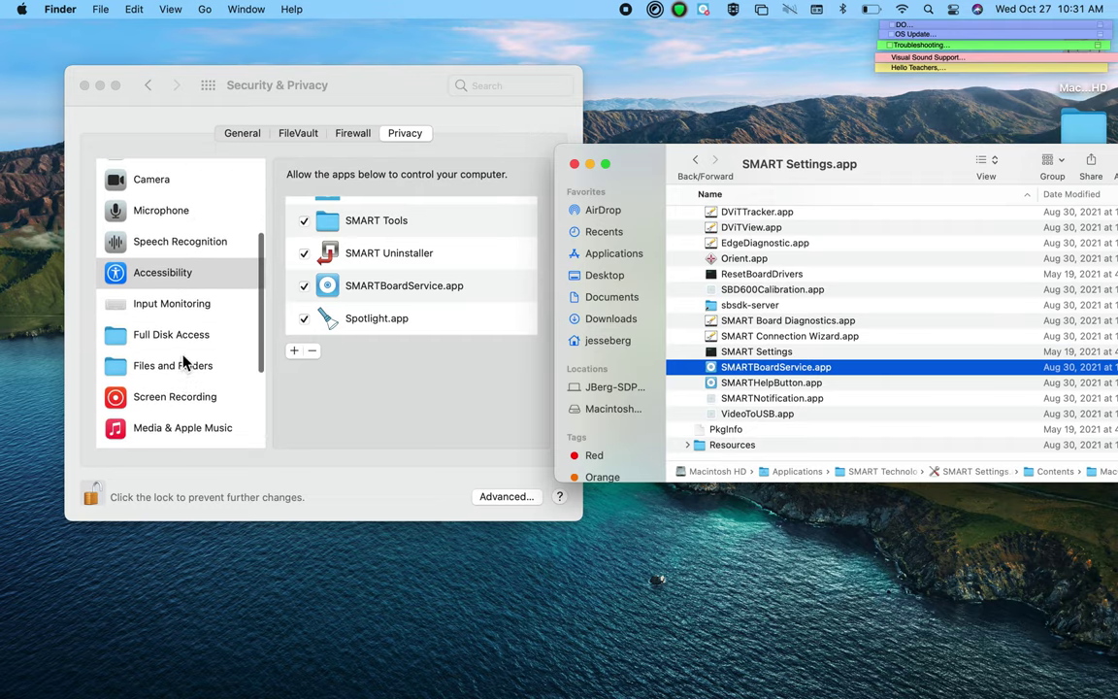
pyautogui.click(185, 296)
pyautogui.click(184, 296)
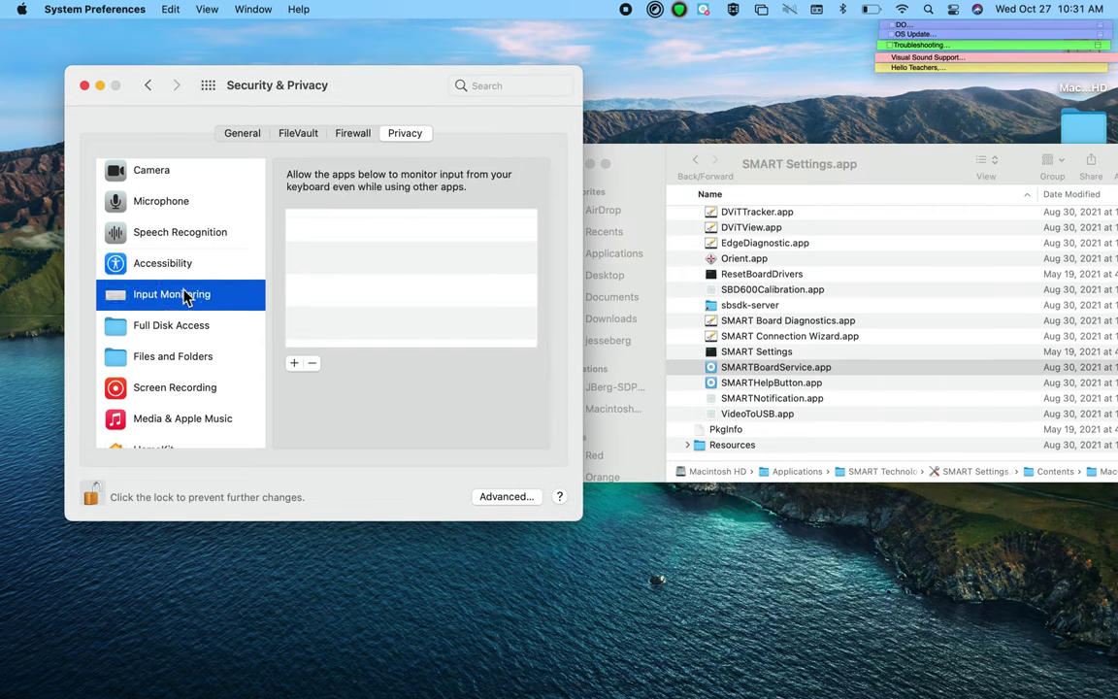
pyautogui.moveTo(757, 369); pyautogui.dragTo(445, 296)
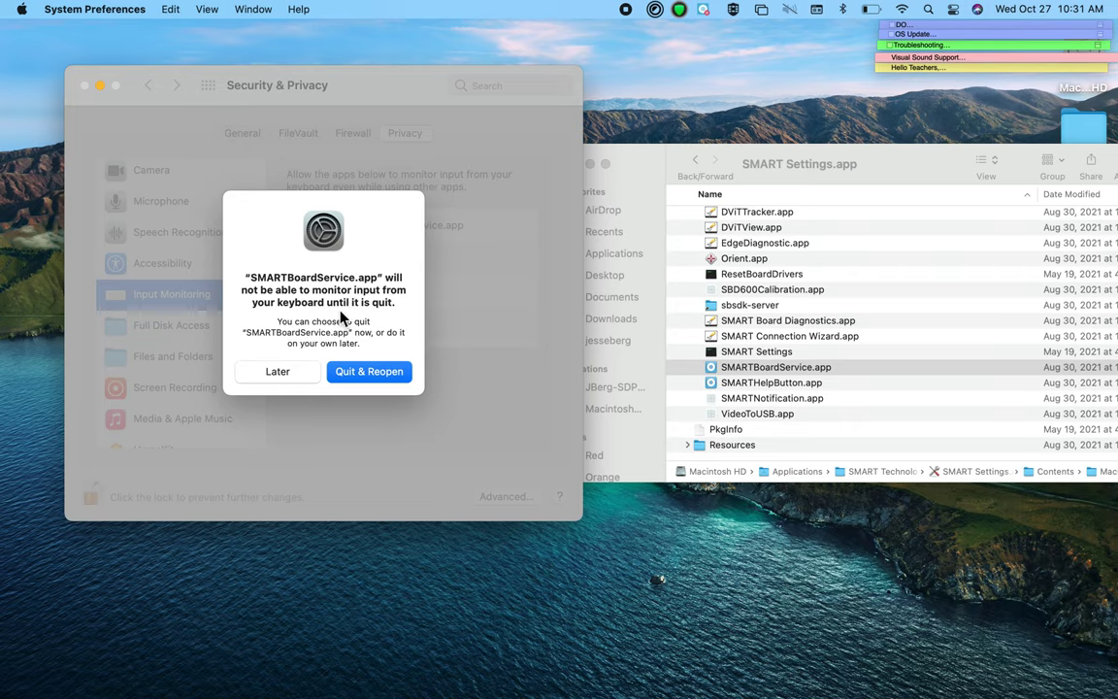
pyautogui.click(379, 373)
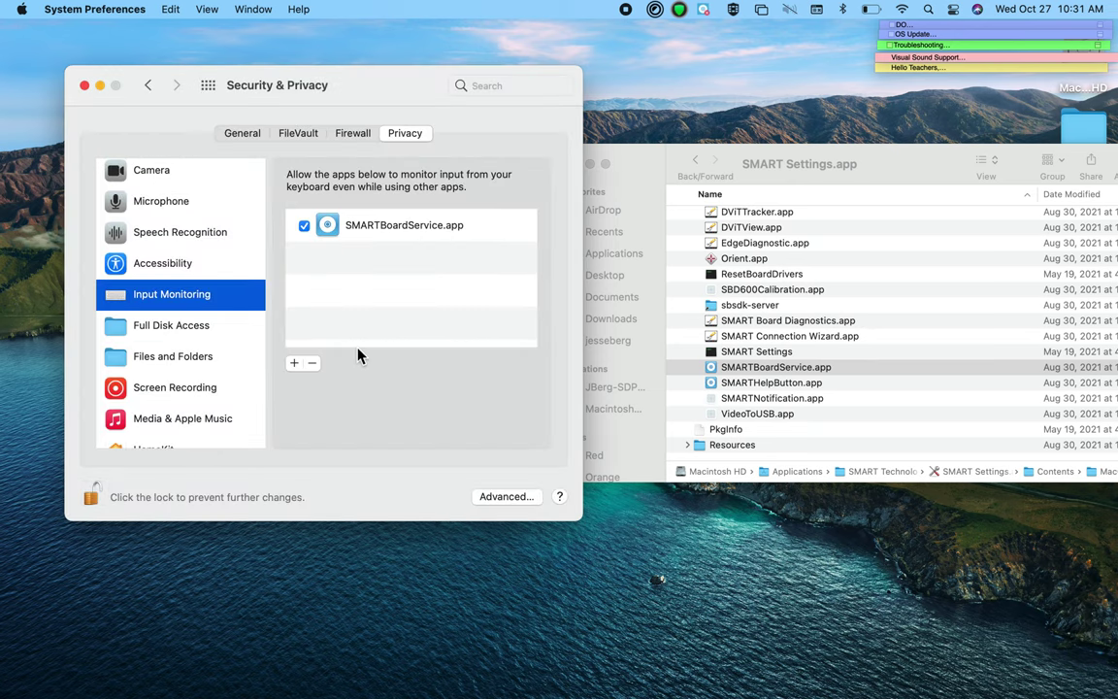
# Review the Accessibility app list, then lock the privacy settings
pyautogui.click(180, 272)
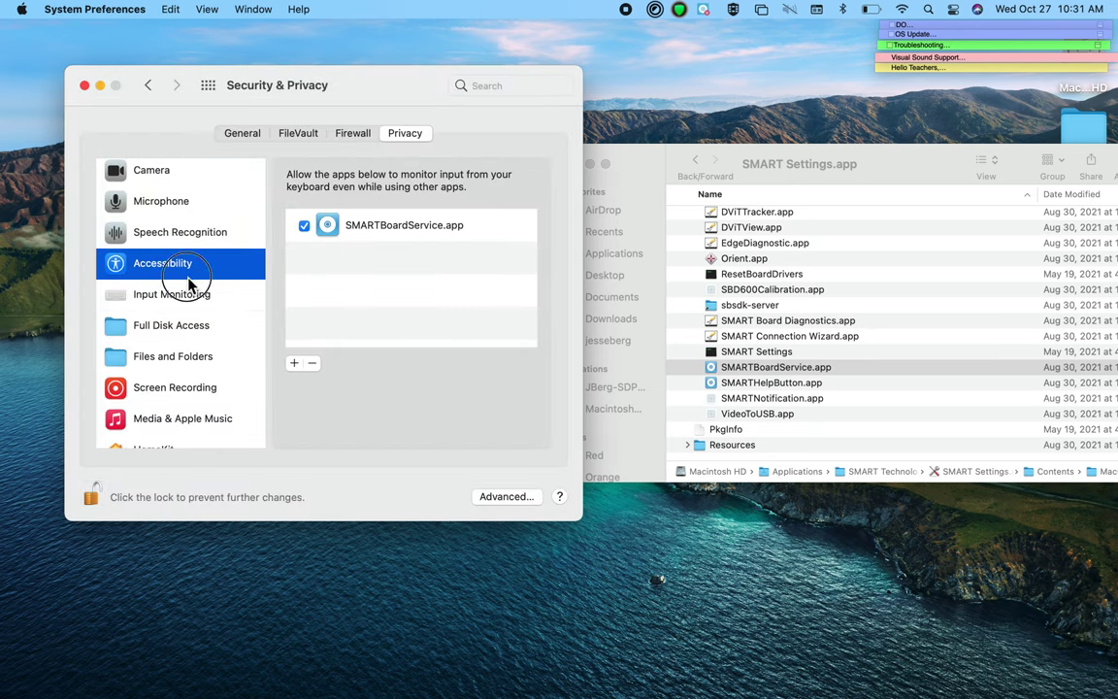
pyautogui.scroll(-10, 404, 280)
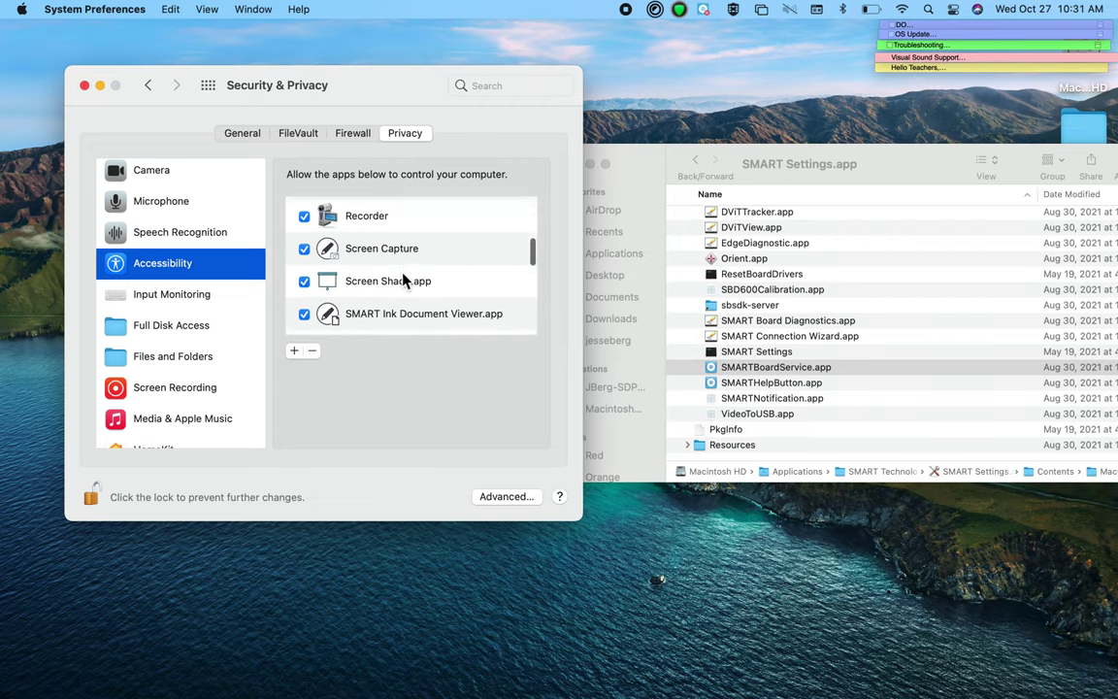
pyautogui.scroll(10, 404, 281)
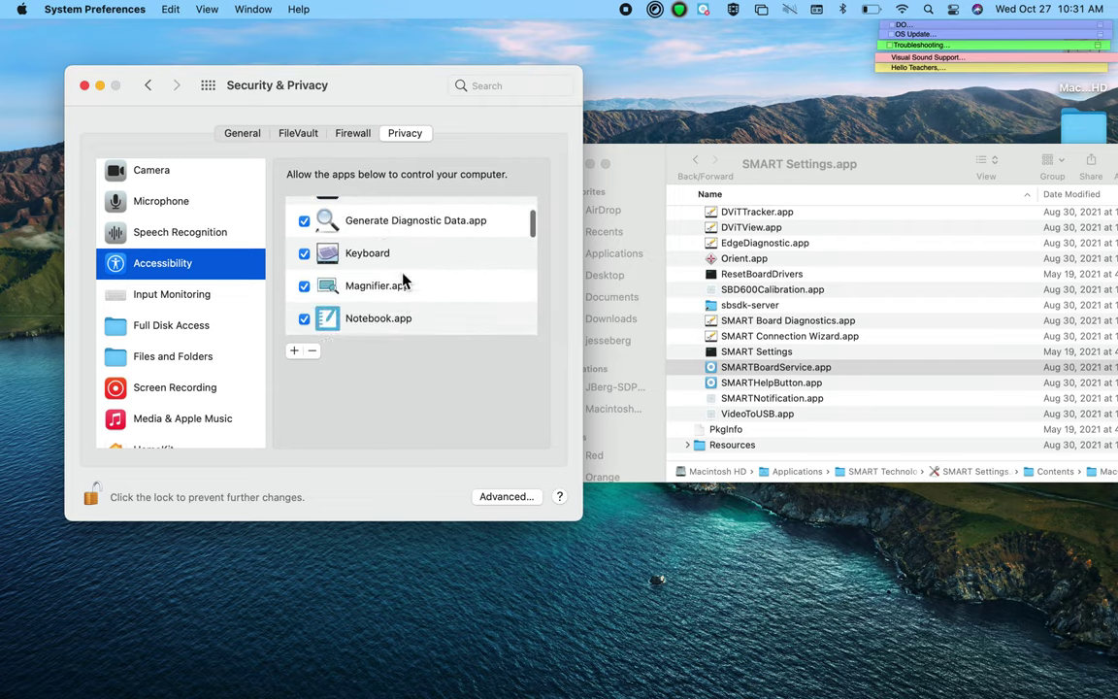
pyautogui.click(93, 498)
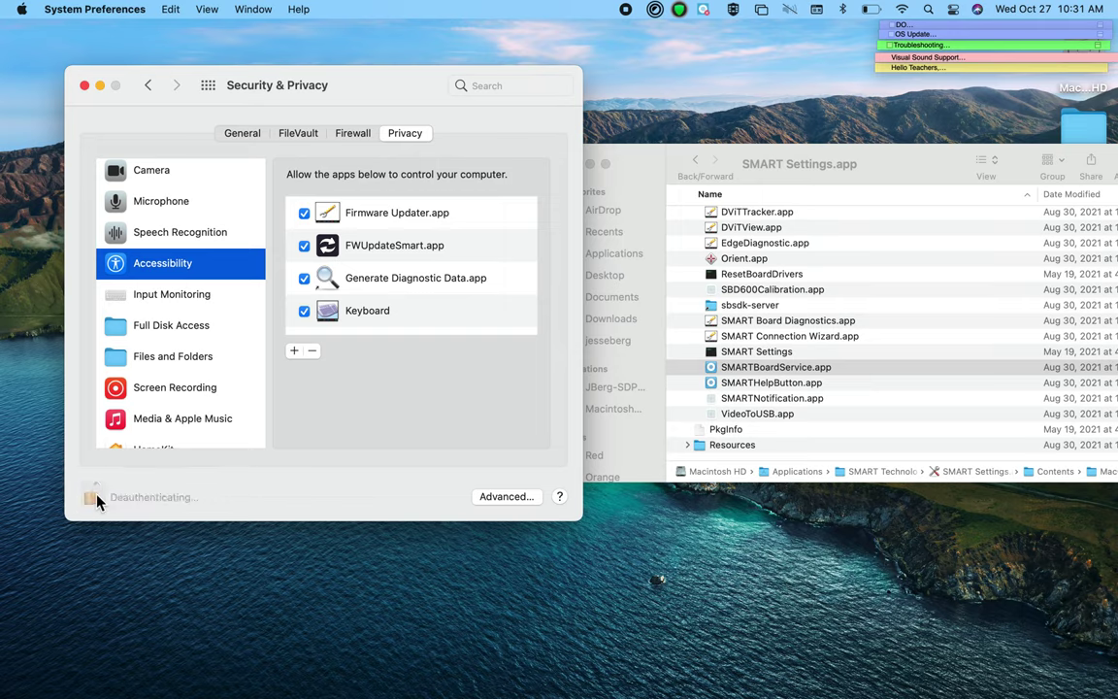
# Close System Preferences and move the SMART Settings Finder window further left
pyautogui.click(84, 87)
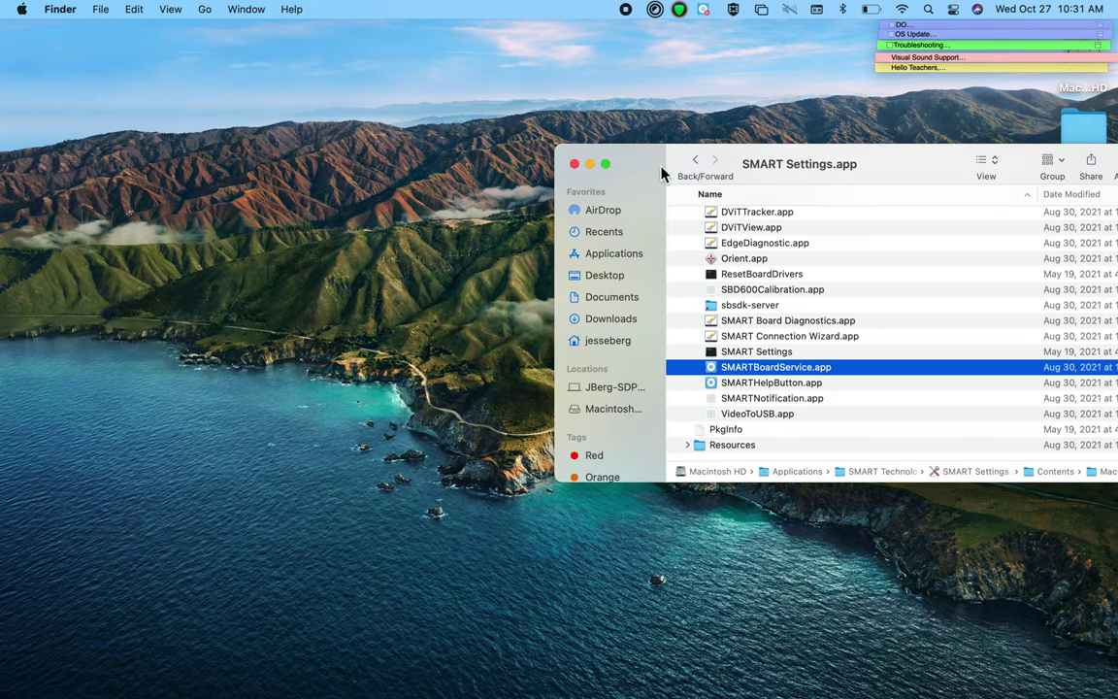
pyautogui.moveTo(653, 172); pyautogui.dragTo(556, 167)
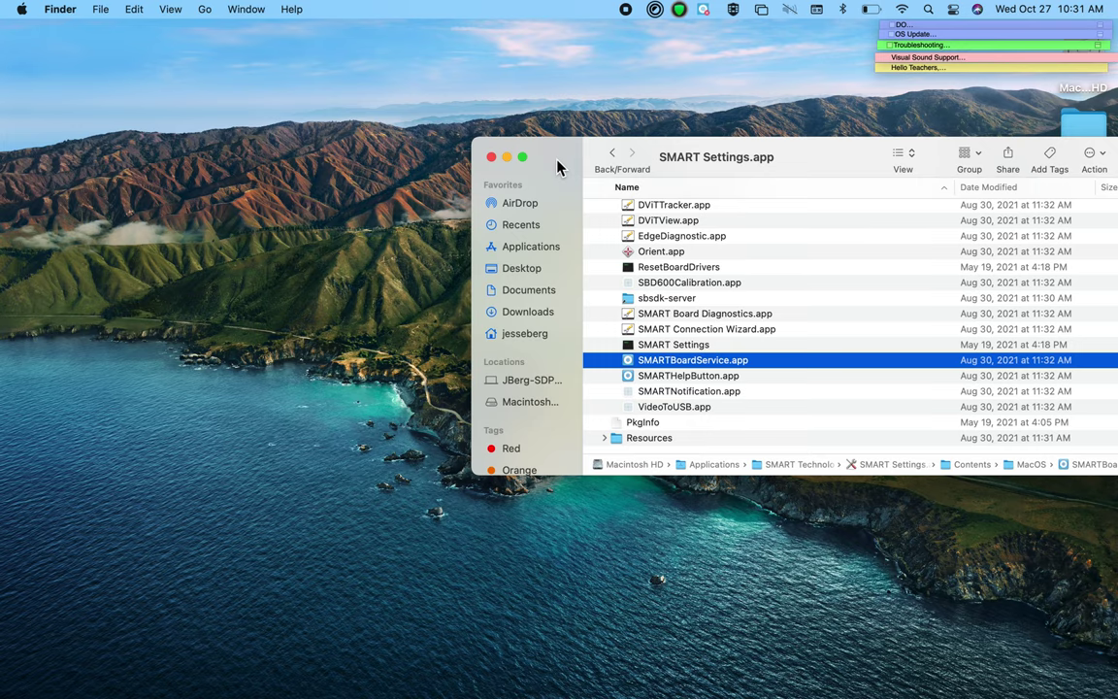
pyautogui.moveTo(569, 165); pyautogui.dragTo(407, 172)
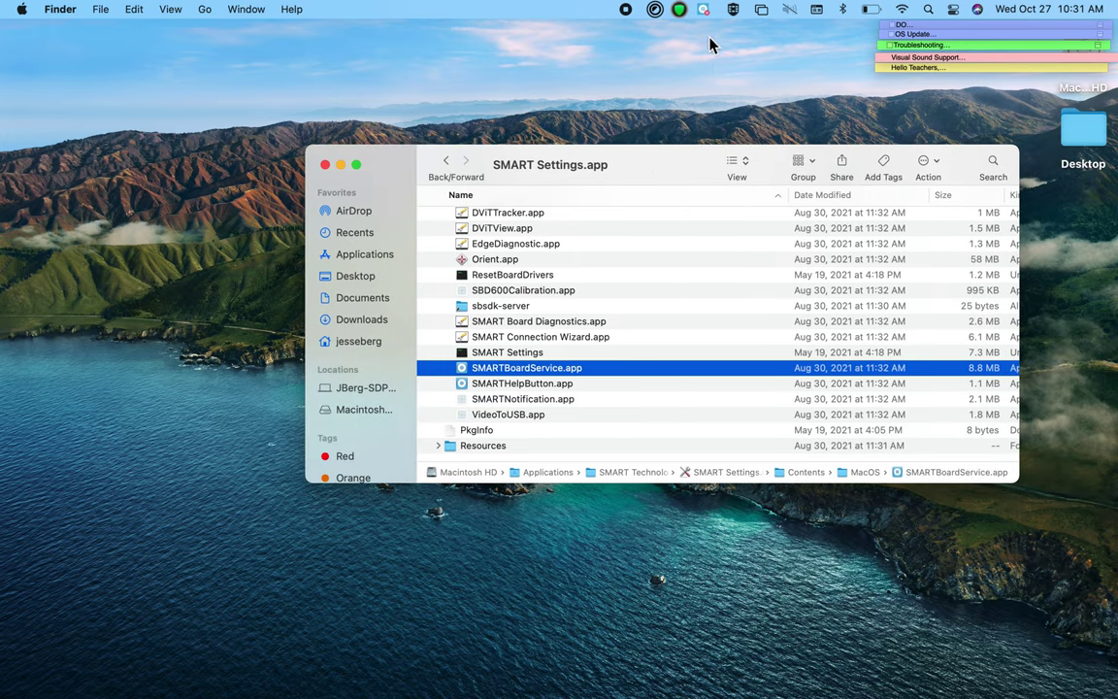